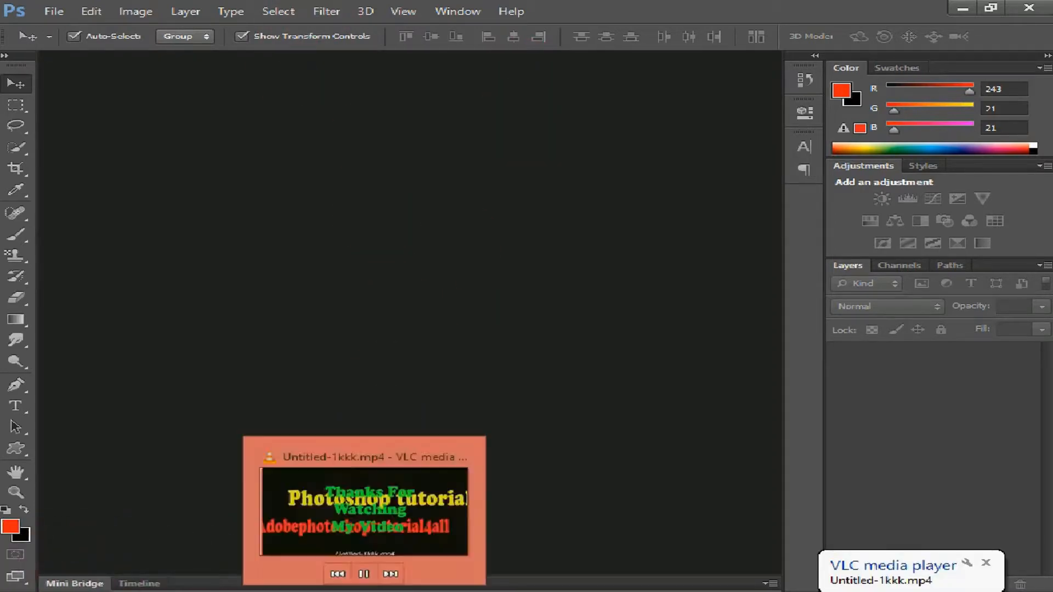
Switch to VLC media player to watch the finished sample video Untitled-1kkk.mp4, and close the player.
{"action": "left_click", "coordinate": [364, 591]}
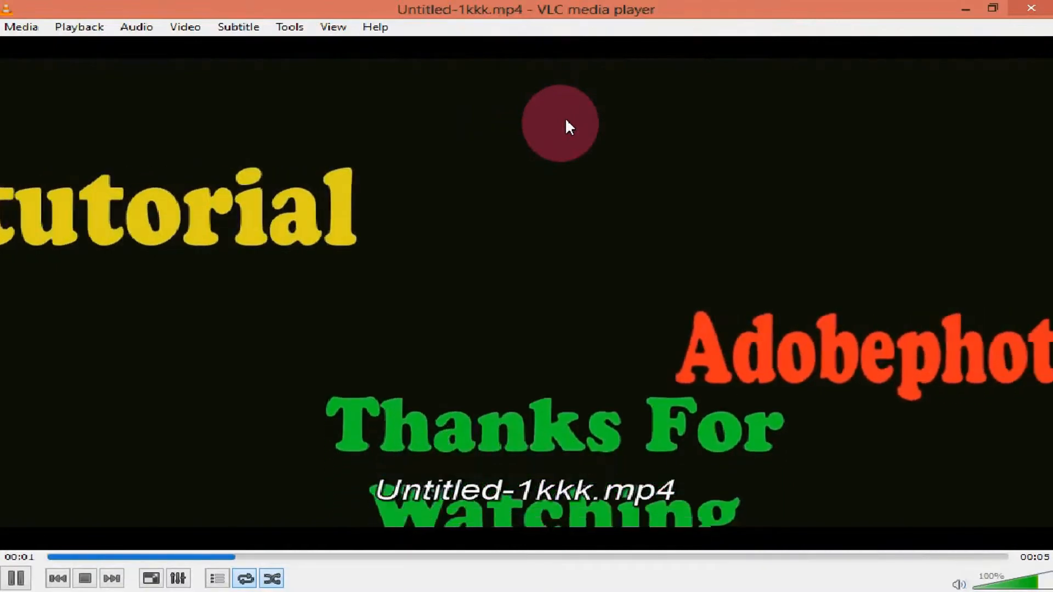
{"action": "left_click", "coordinate": [1032, 8]}
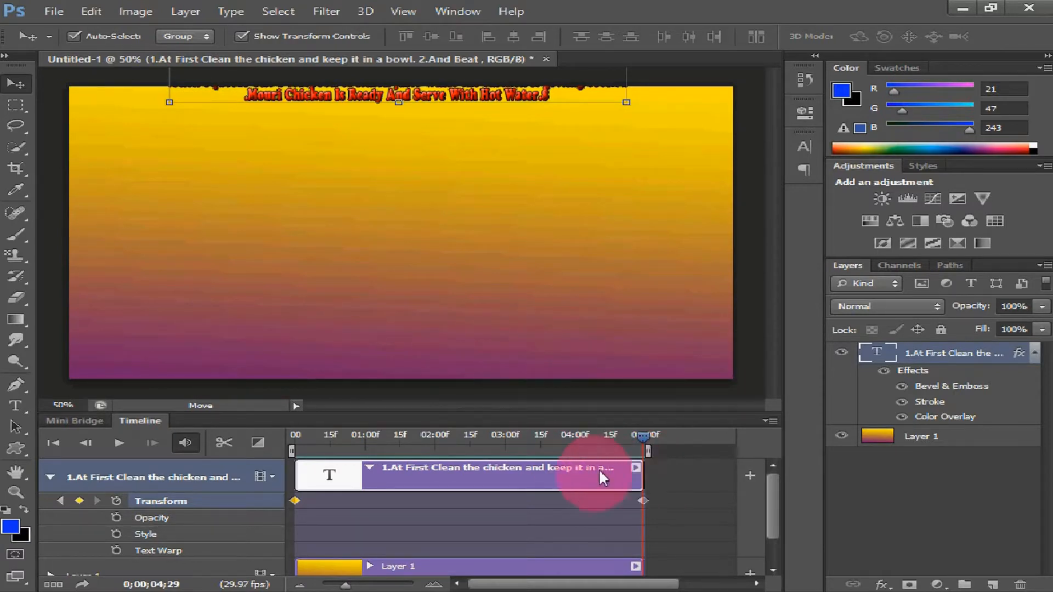
Hide the recipe text layer and add the text "Adobephotoshoptutorial4all" in light blue Cooper Std Black at 60 pt.
{"action": "left_click", "coordinate": [842, 352]}
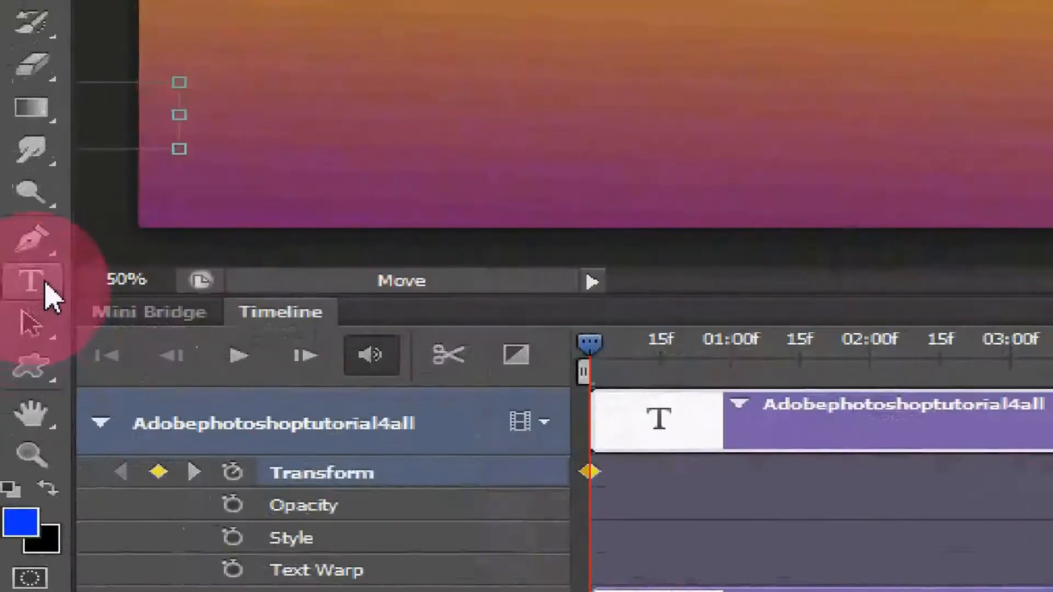
{"action": "left_click", "coordinate": [18, 396]}
{"action": "left_click", "coordinate": [125, 390]}
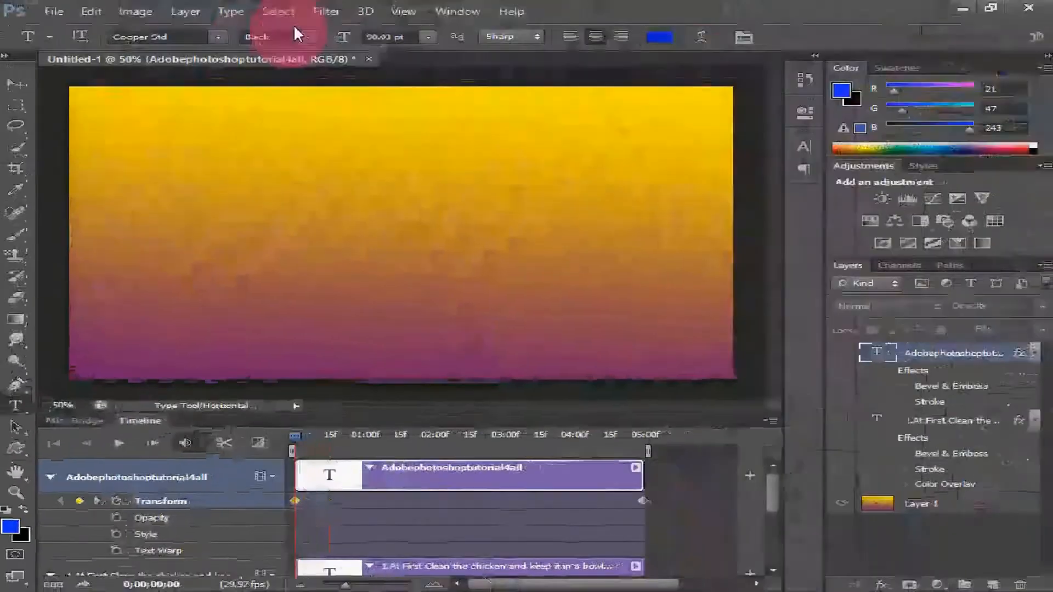
{"action": "left_click", "coordinate": [660, 32]}
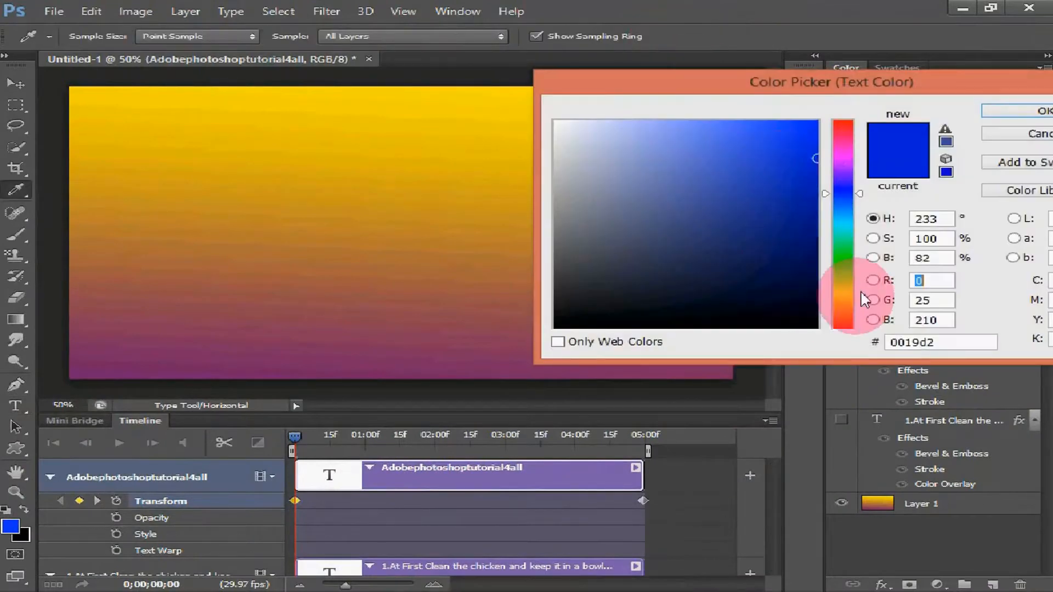
{"action": "left_click_drag", "start_coordinate": [857, 191], "coordinate": [858, 218]}
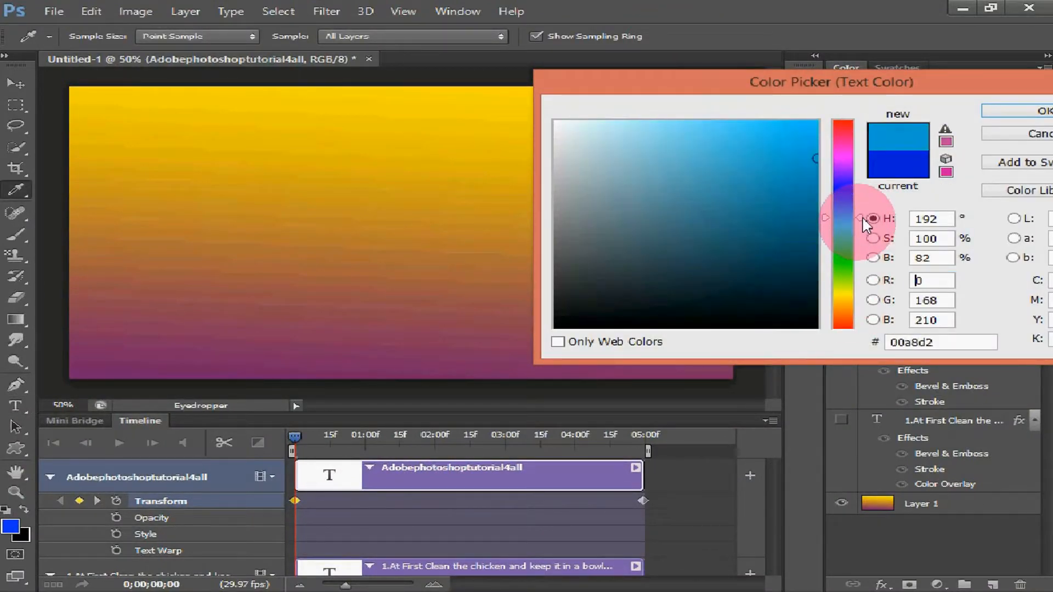
{"action": "left_click", "coordinate": [994, 114]}
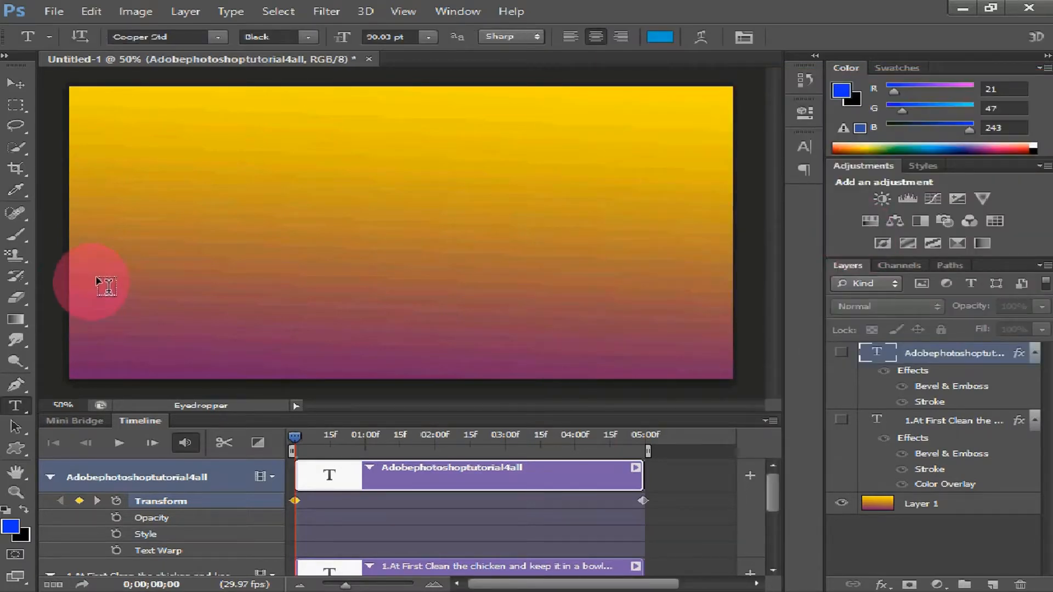
{"action": "left_click", "coordinate": [99, 282]}
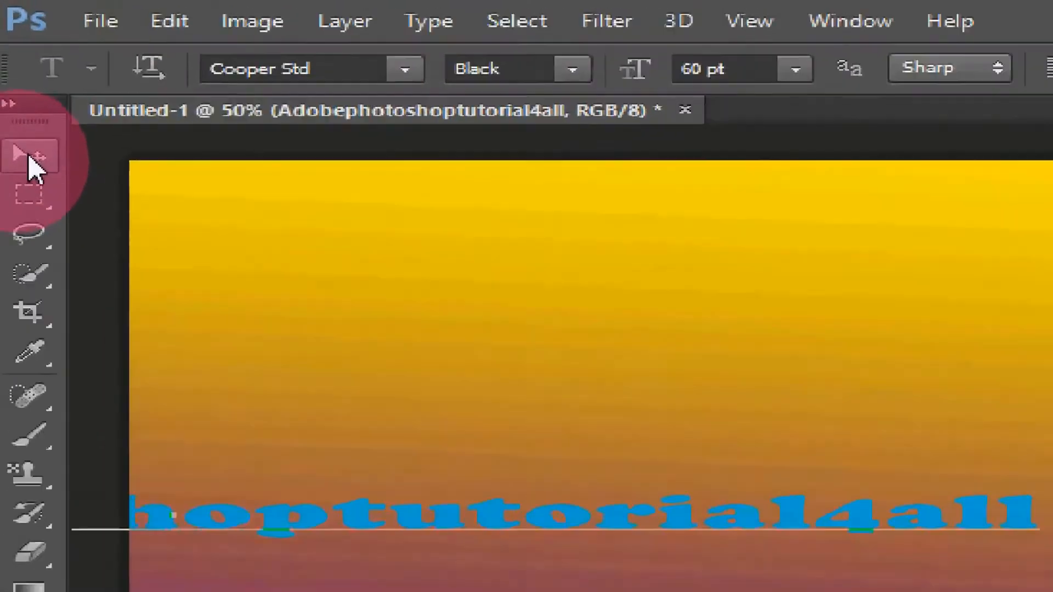
Scale the new text to about 67% width and 197% height, placed across the lower part of the canvas.
{"action": "left_click", "coordinate": [20, 84]}
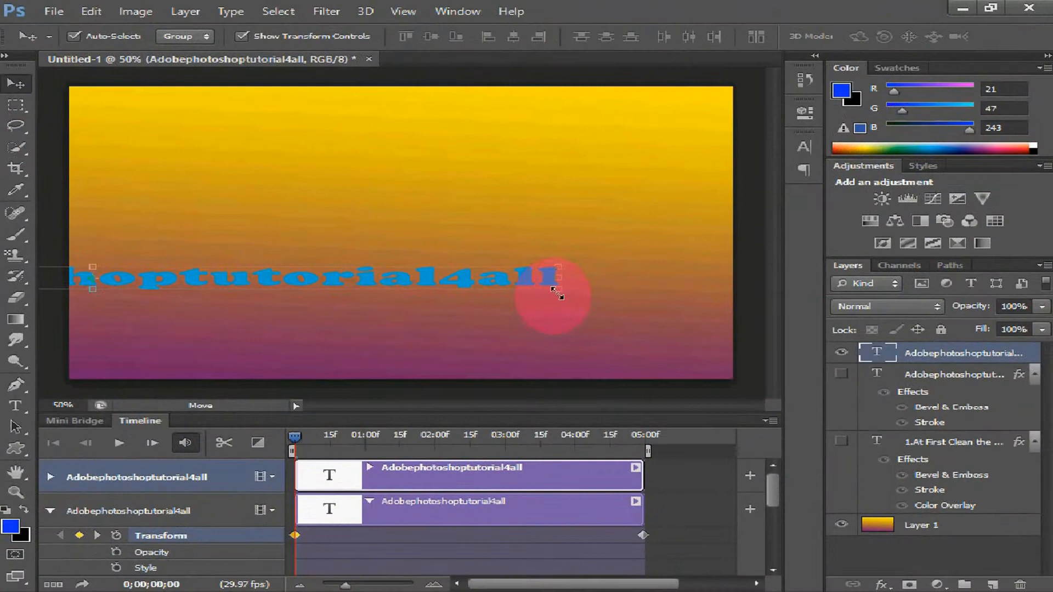
{"action": "left_click_drag", "start_coordinate": [556, 294], "coordinate": [482, 336]}
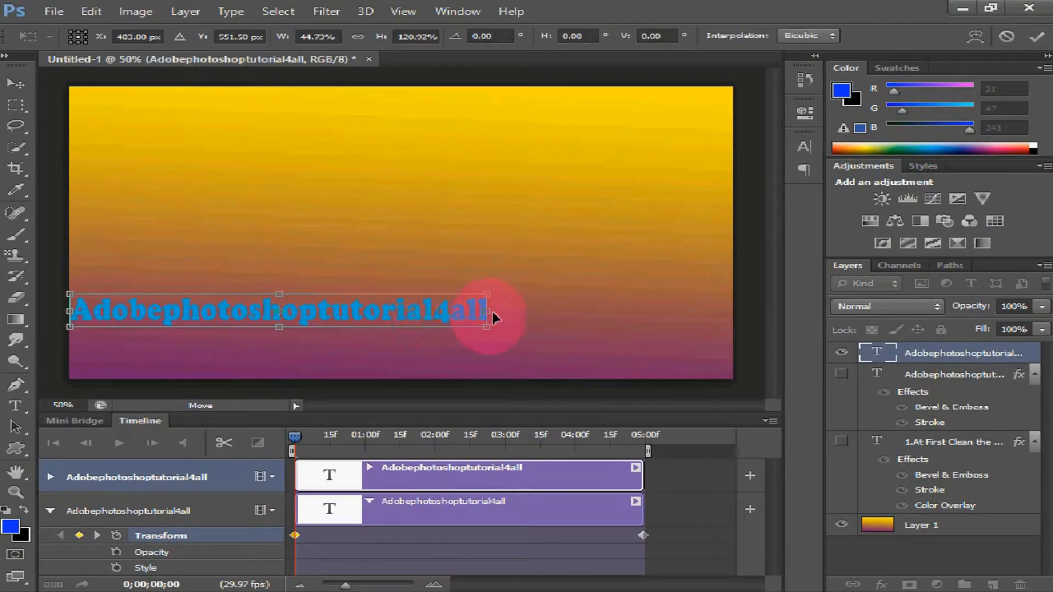
{"action": "mouse_move", "coordinate": [420, 315]}
{"action": "left_mouse_down"}
{"action": "mouse_move", "coordinate": [446, 312]}
{"action": "mouse_move", "coordinate": [438, 317]}
{"action": "left_mouse_up"}
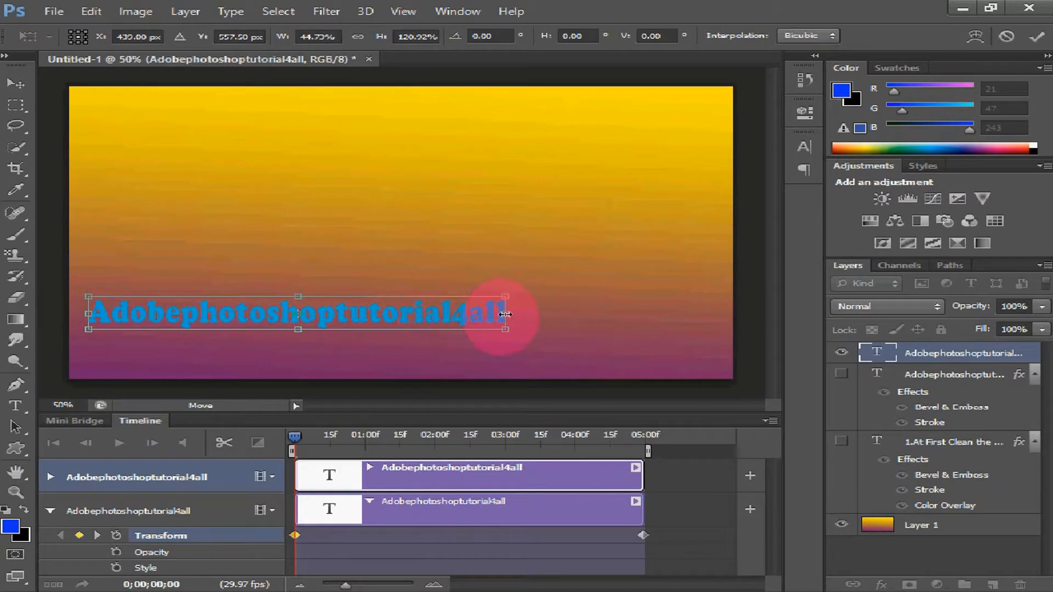
{"action": "left_click_drag", "start_coordinate": [505, 314], "coordinate": [717, 318]}
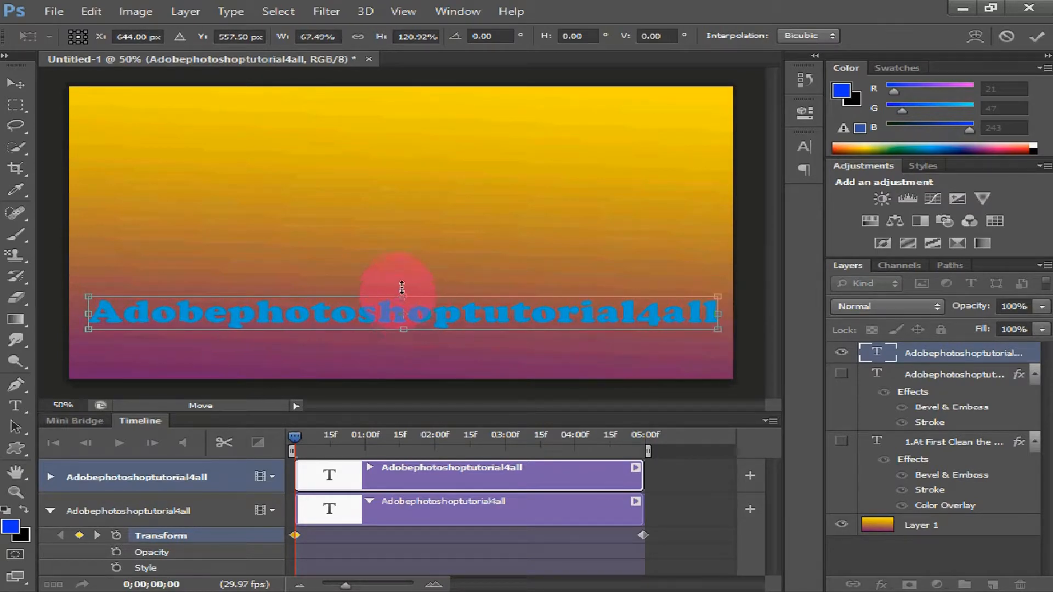
{"action": "left_click_drag", "start_coordinate": [402, 287], "coordinate": [403, 281]}
{"action": "left_click_drag", "start_coordinate": [404, 329], "coordinate": [405, 332]}
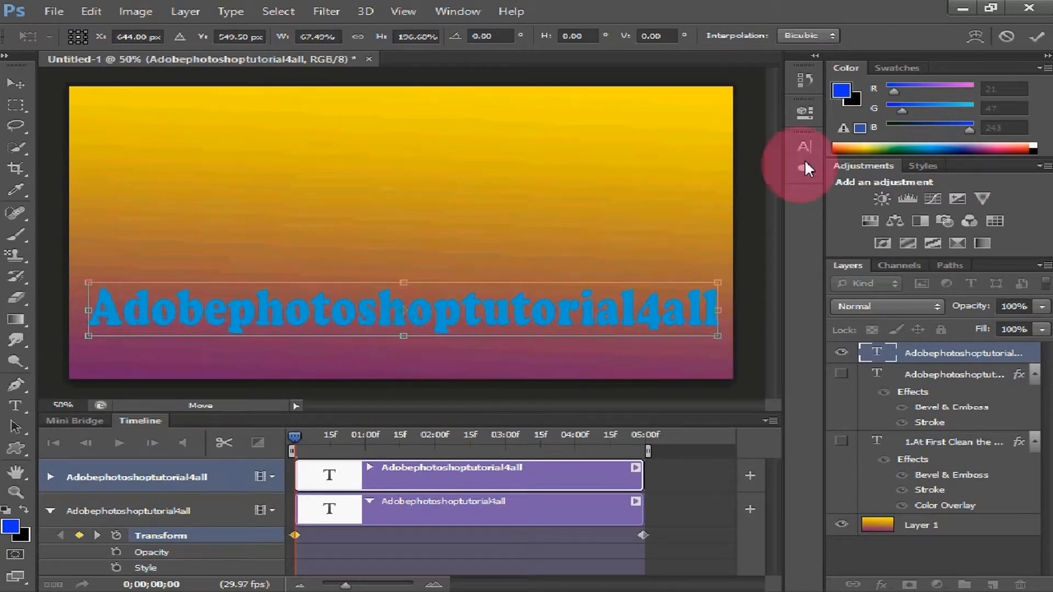
{"action": "left_click", "coordinate": [1036, 36]}
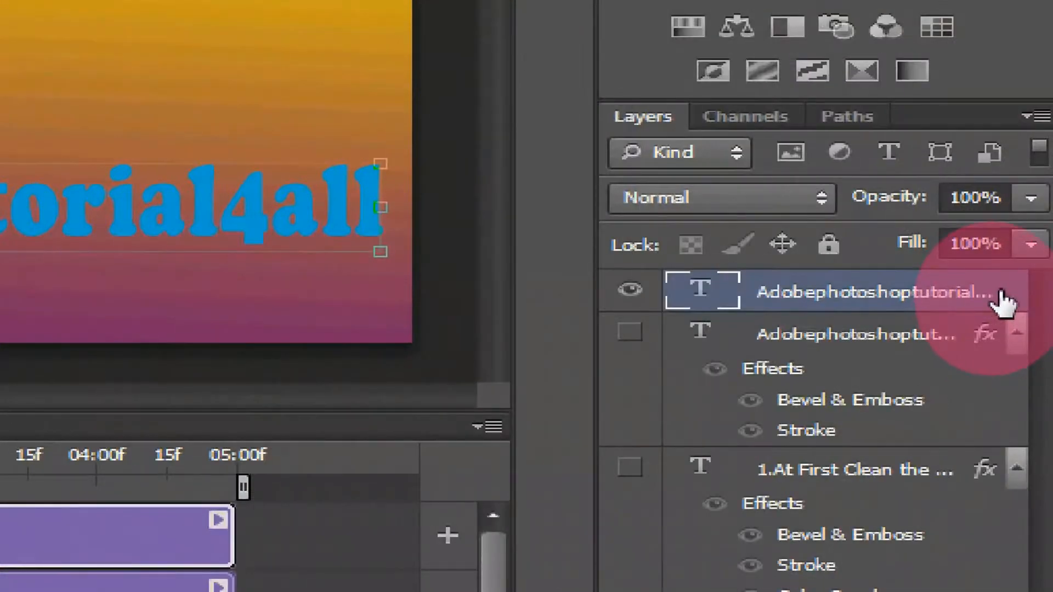
Apply Bevel & Emboss and a 3 px black outside stroke to the new text layer.
{"action": "double_click", "coordinate": [1021, 354]}
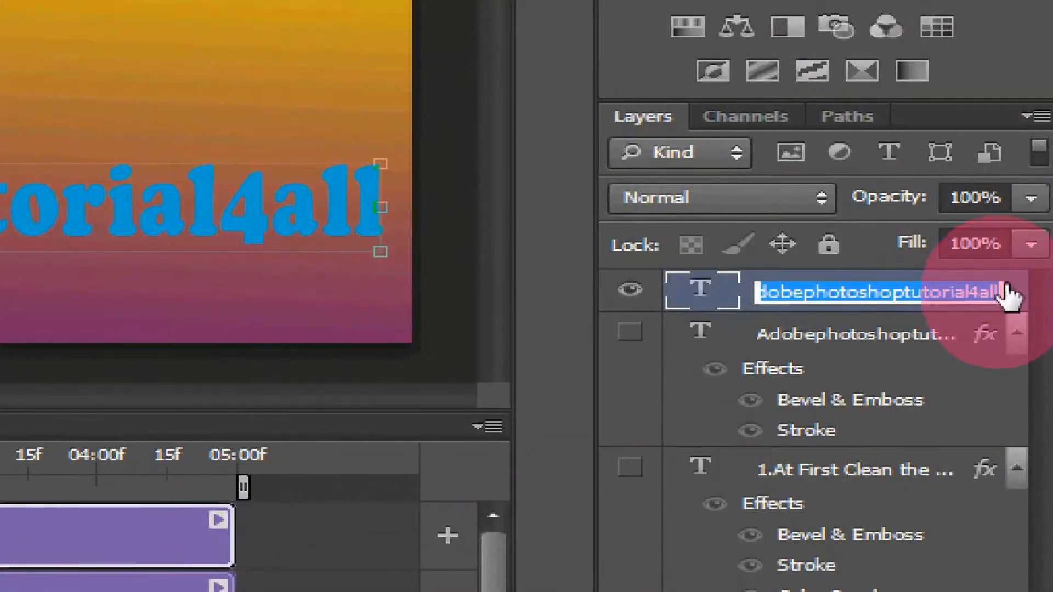
{"action": "key", "text": "Return"}
{"action": "double_click", "coordinate": [1010, 294]}
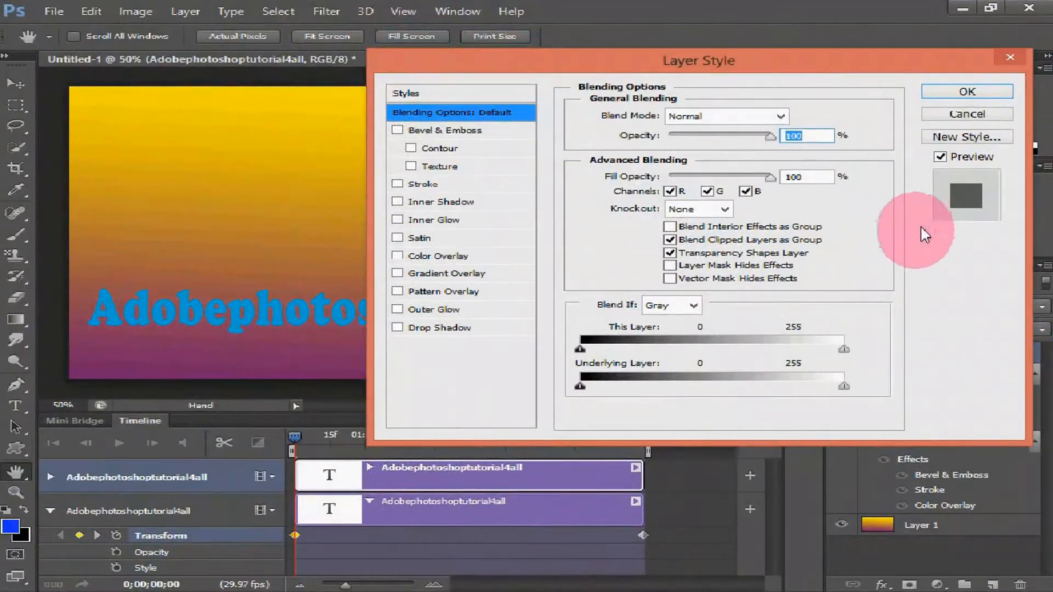
{"action": "left_click", "coordinate": [446, 130]}
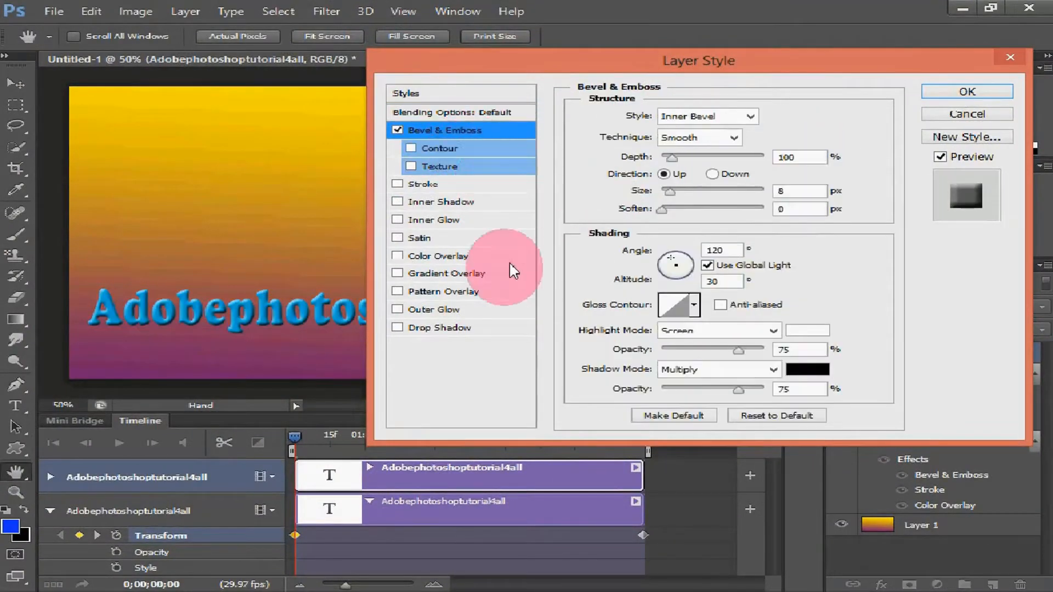
{"action": "left_click", "coordinate": [428, 184]}
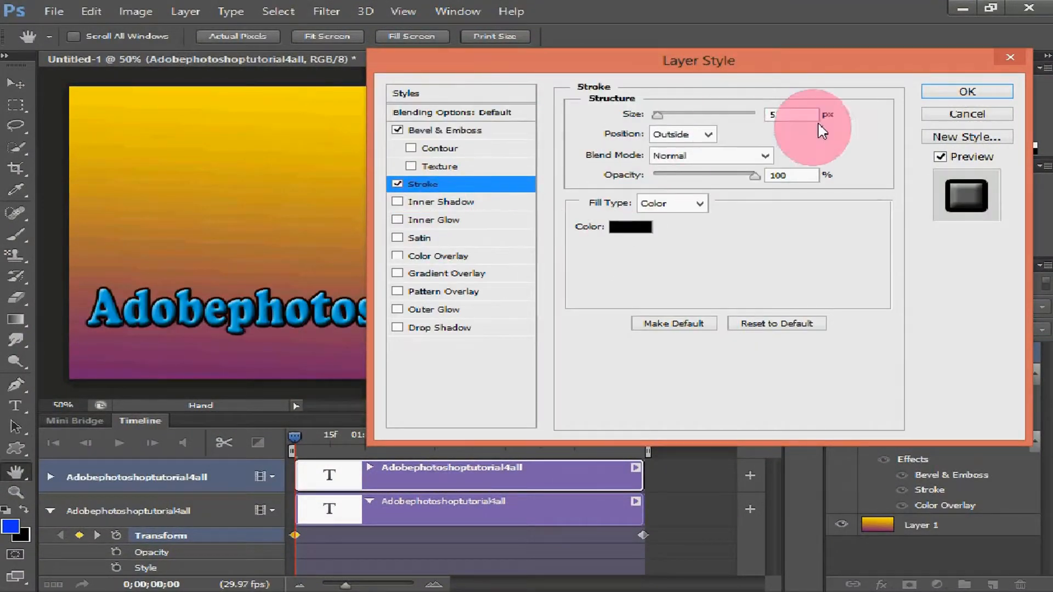
{"action": "left_click", "coordinate": [793, 116]}
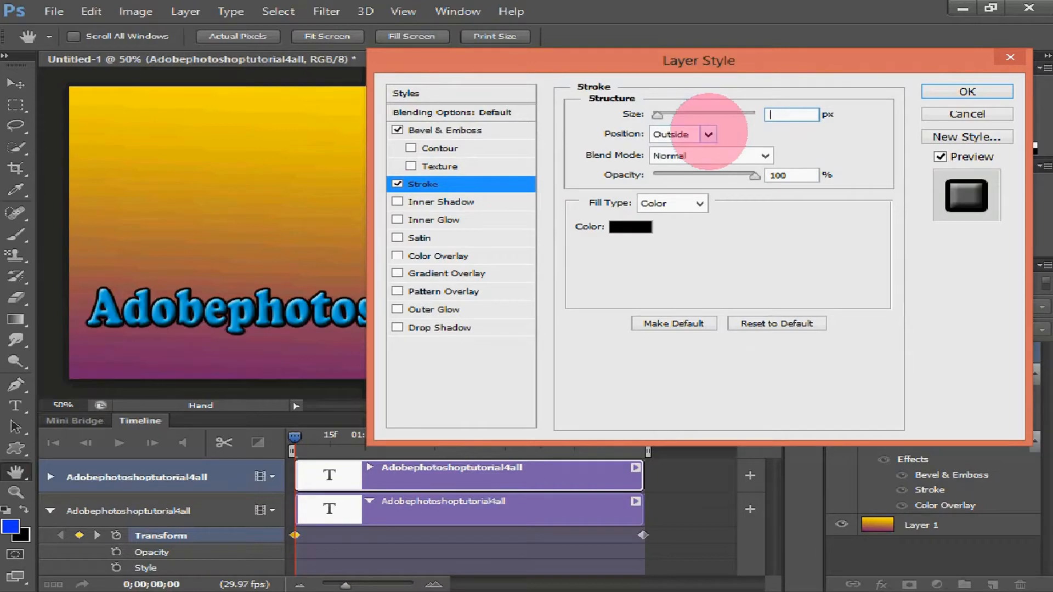
{"action": "type", "text": "3"}
{"action": "left_click", "coordinate": [631, 226]}
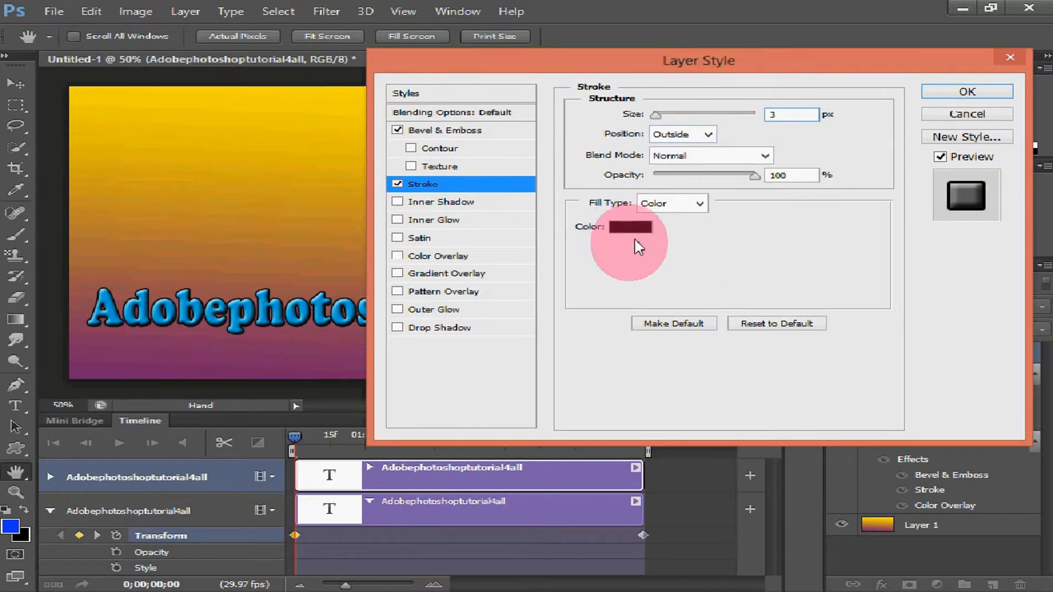
{"action": "left_click", "coordinate": [967, 93]}
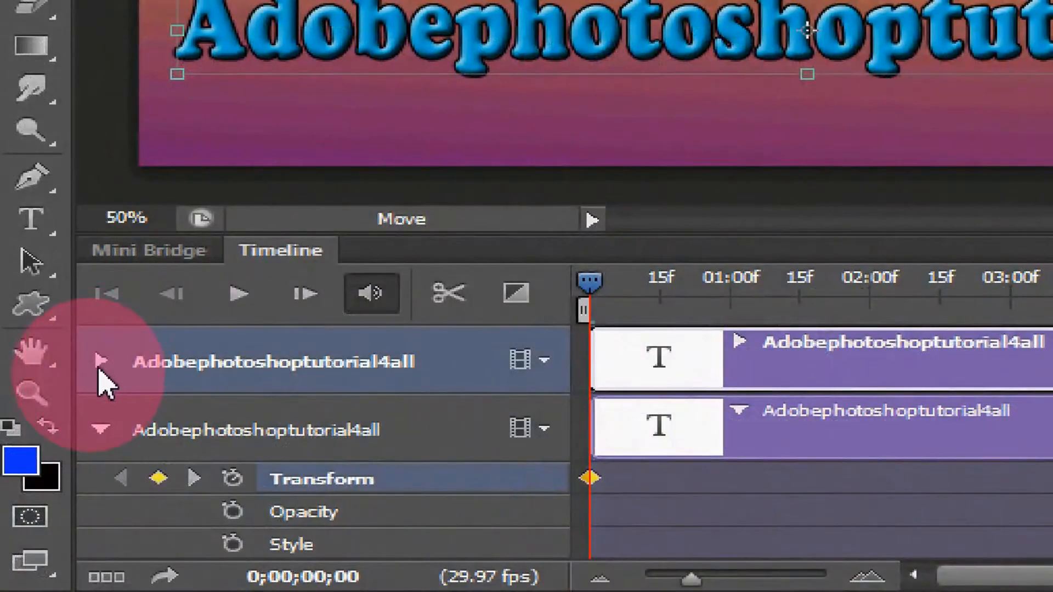
Move the new text nearly off the canvas's right edge and set a Transform keyframe at time 0;00;00;00.
{"action": "left_click", "coordinate": [100, 362]}
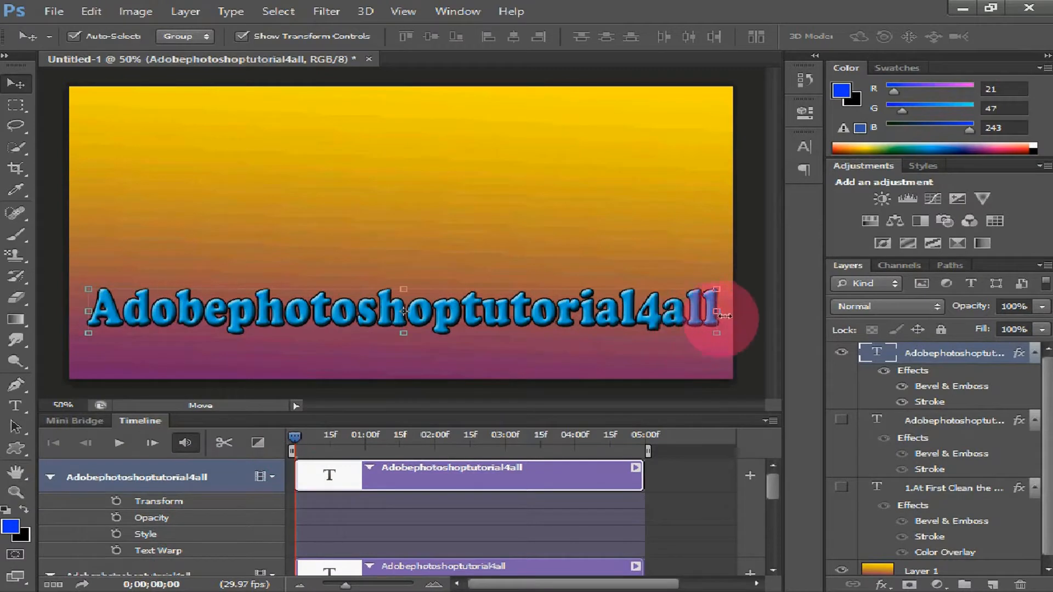
{"action": "mouse_move", "coordinate": [294, 437]}
{"action": "left_mouse_down"}
{"action": "mouse_move", "coordinate": [555, 437]}
{"action": "mouse_move", "coordinate": [286, 449]}
{"action": "left_mouse_up"}
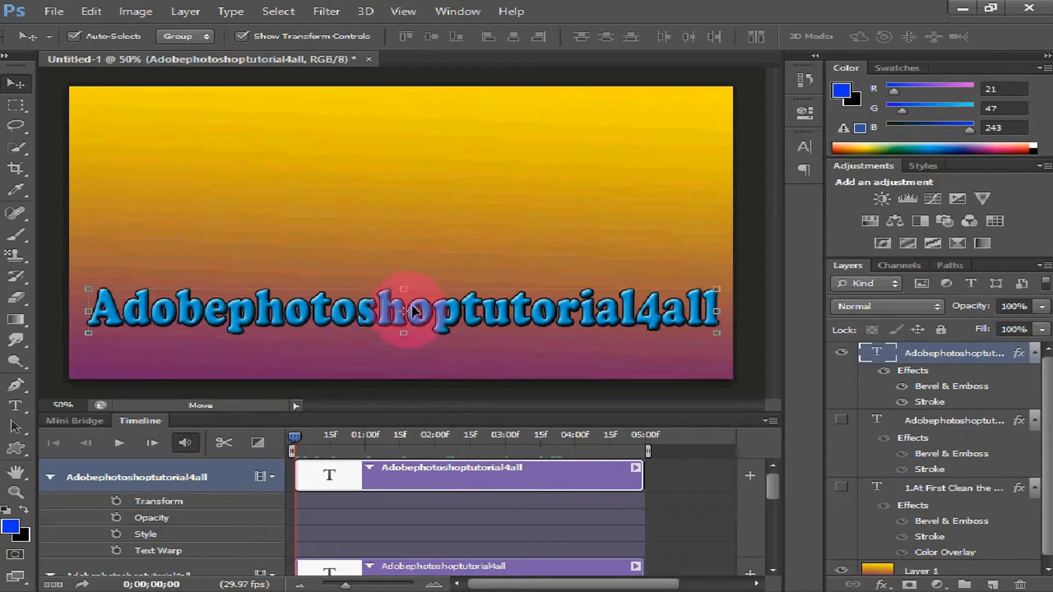
{"action": "left_click_drag", "start_coordinate": [460, 324], "coordinate": [618, 329]}
{"action": "left_click_drag", "start_coordinate": [376, 318], "coordinate": [716, 322]}
{"action": "left_click_drag", "start_coordinate": [589, 319], "coordinate": [733, 324]}
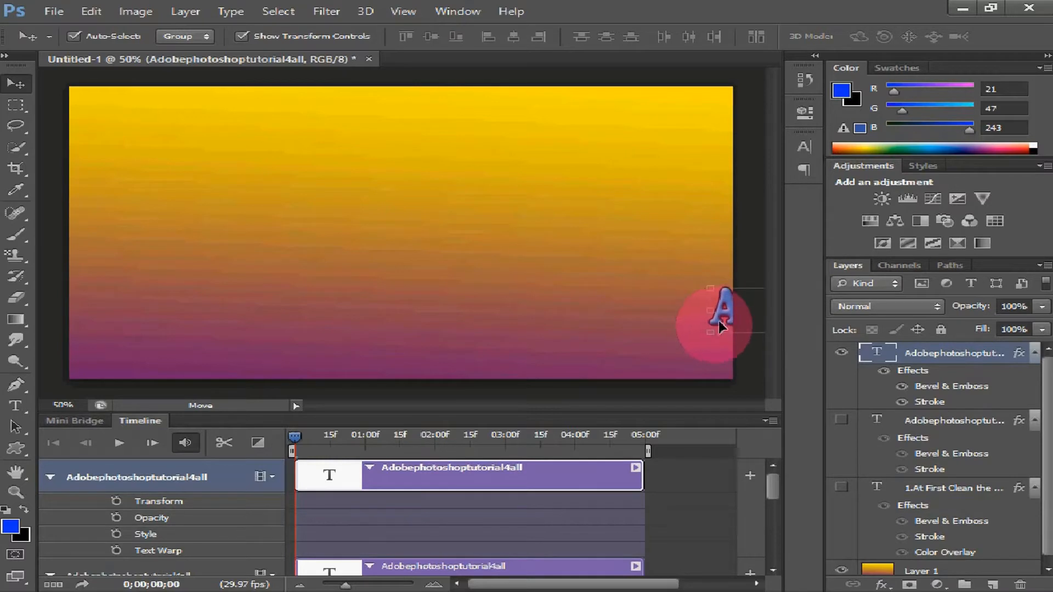
{"action": "left_click", "coordinate": [115, 501]}
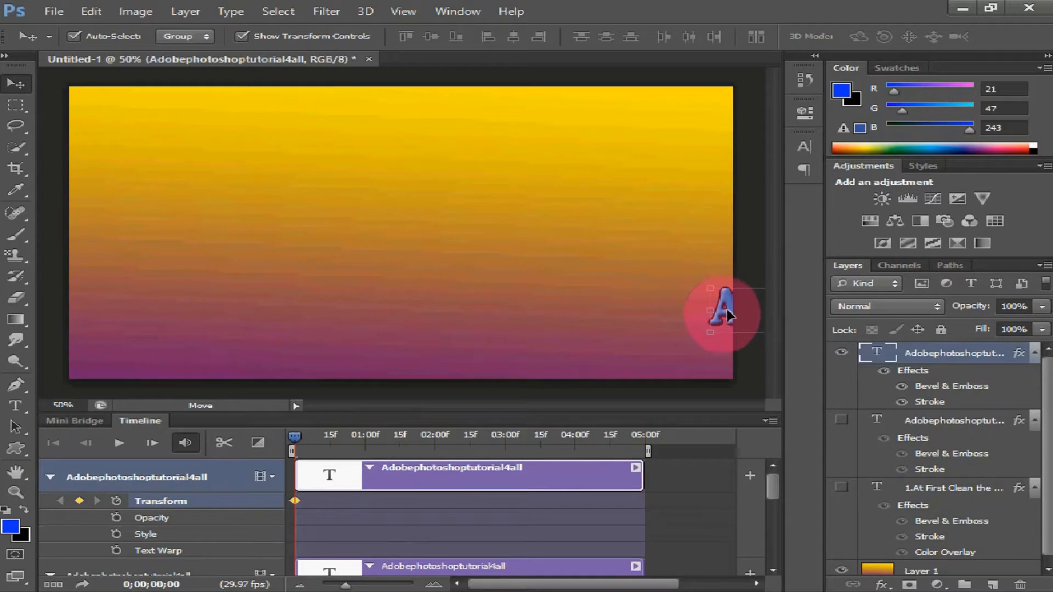
At time 0;00;04;29, move the text nearly off the canvas's left edge to create the ending Transform keyframe.
{"action": "left_click", "coordinate": [393, 464]}
{"action": "left_click_drag", "start_coordinate": [296, 433], "coordinate": [638, 463]}
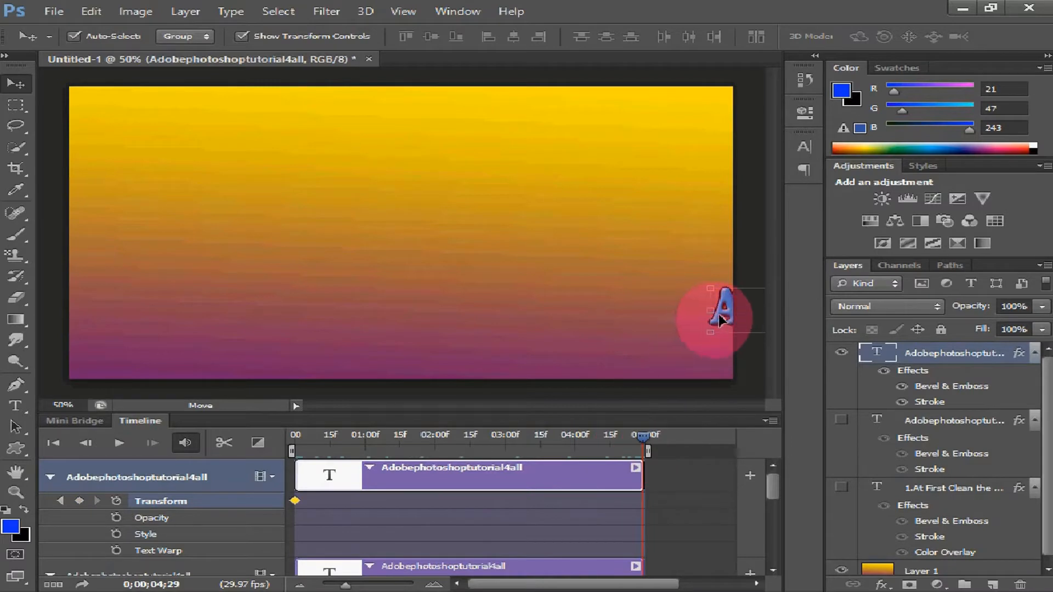
{"action": "left_click_drag", "start_coordinate": [720, 320], "coordinate": [273, 319]}
{"action": "left_click_drag", "start_coordinate": [592, 311], "coordinate": [76, 309]}
{"action": "left_click_drag", "start_coordinate": [178, 306], "coordinate": [64, 315]}
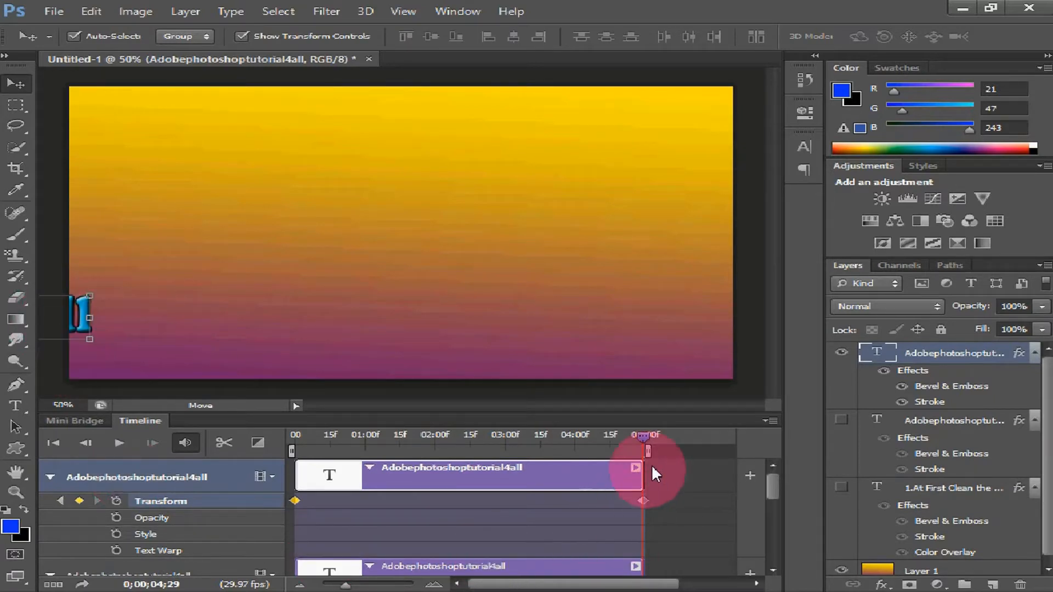
Play the text animation from the start to preview it, and return the playhead to the first frame.
{"action": "left_click_drag", "start_coordinate": [642, 437], "coordinate": [270, 437]}
{"action": "left_click", "coordinate": [122, 449]}
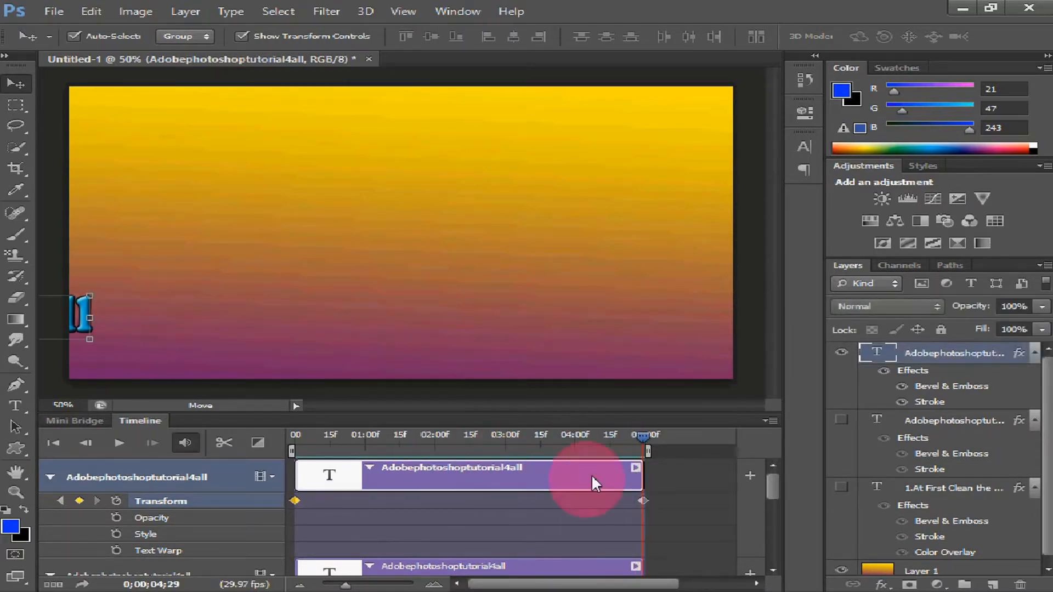
{"action": "left_click_drag", "start_coordinate": [642, 433], "coordinate": [287, 438]}
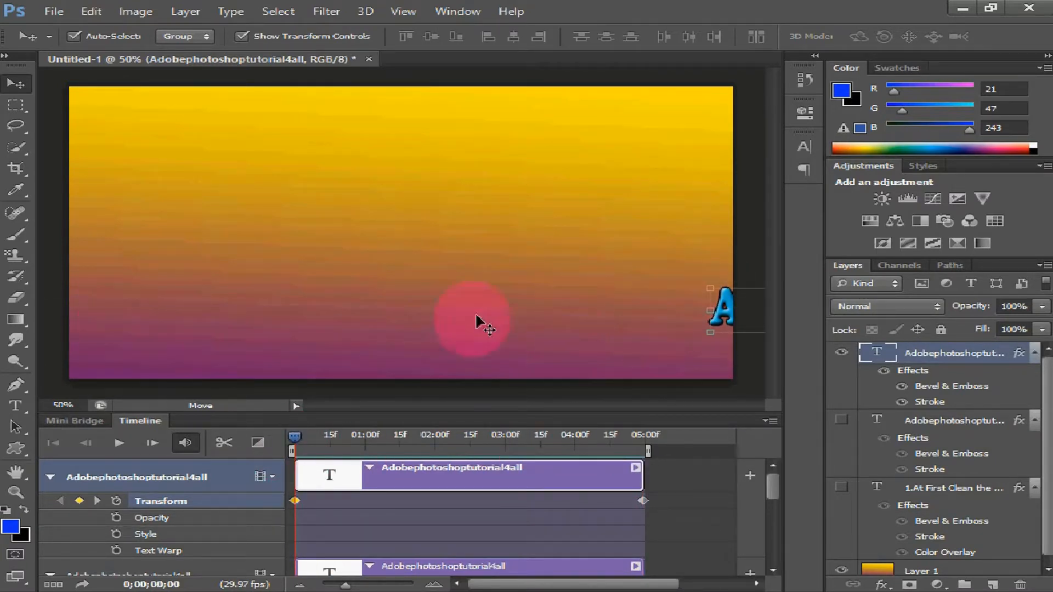
Show the two hidden text layers and play the combined animation.
{"action": "left_click", "coordinate": [841, 420]}
{"action": "left_click", "coordinate": [841, 487]}
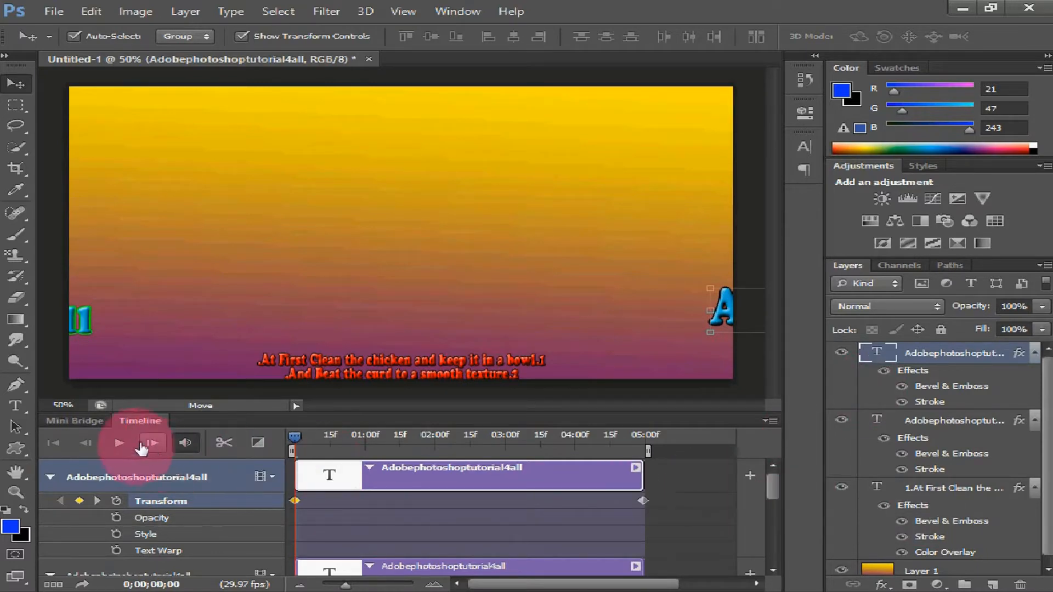
{"action": "left_click", "coordinate": [119, 444]}
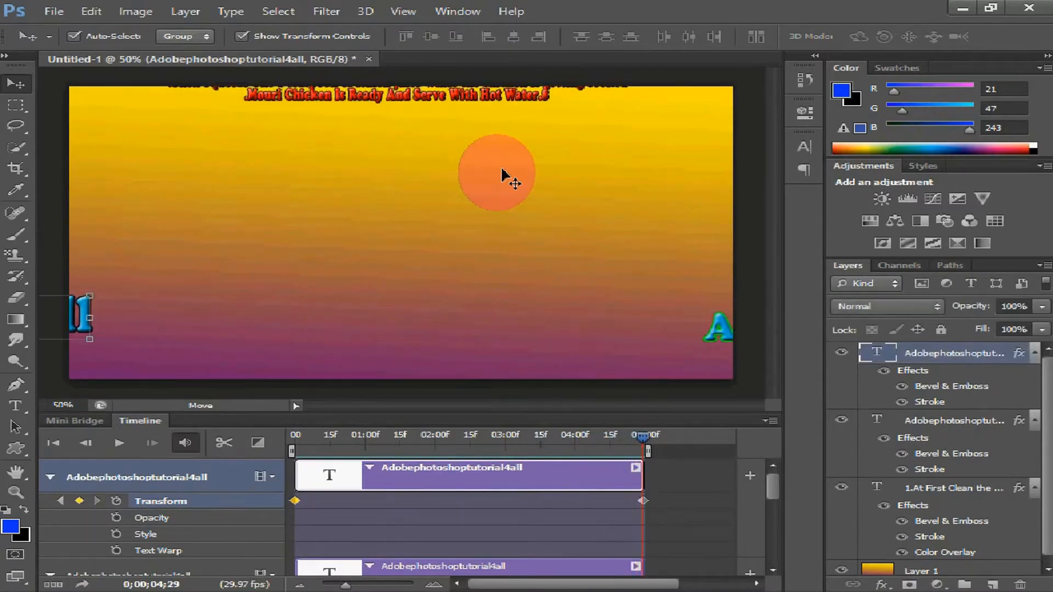
Raise the blue text's ending position along the canvas's left edge at 0;00;04;29 and replay the animation.
{"action": "left_click_drag", "start_coordinate": [501, 167], "coordinate": [507, 181]}
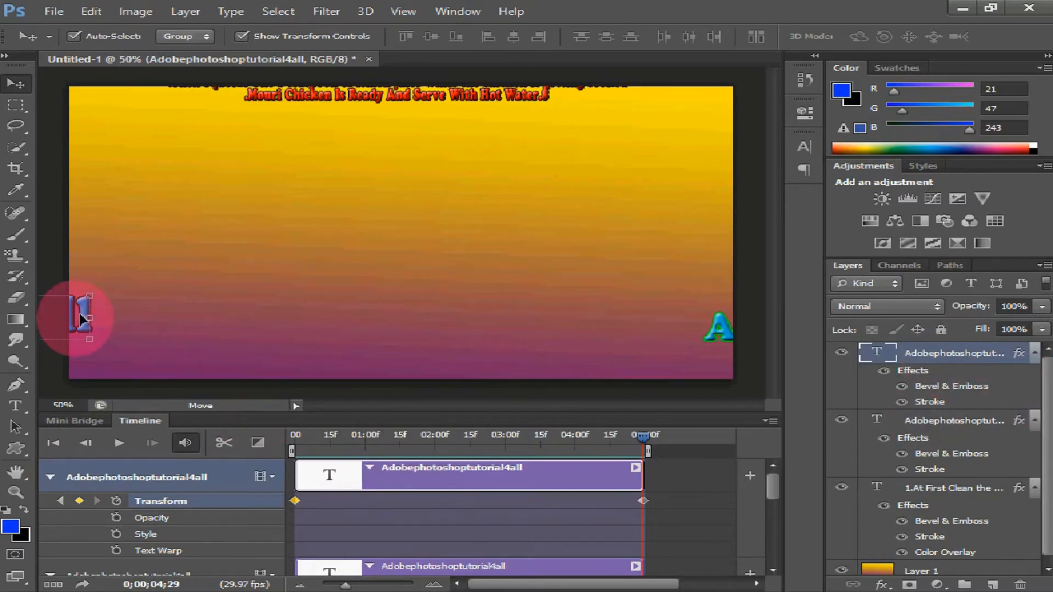
{"action": "left_click_drag", "start_coordinate": [78, 311], "coordinate": [89, 258]}
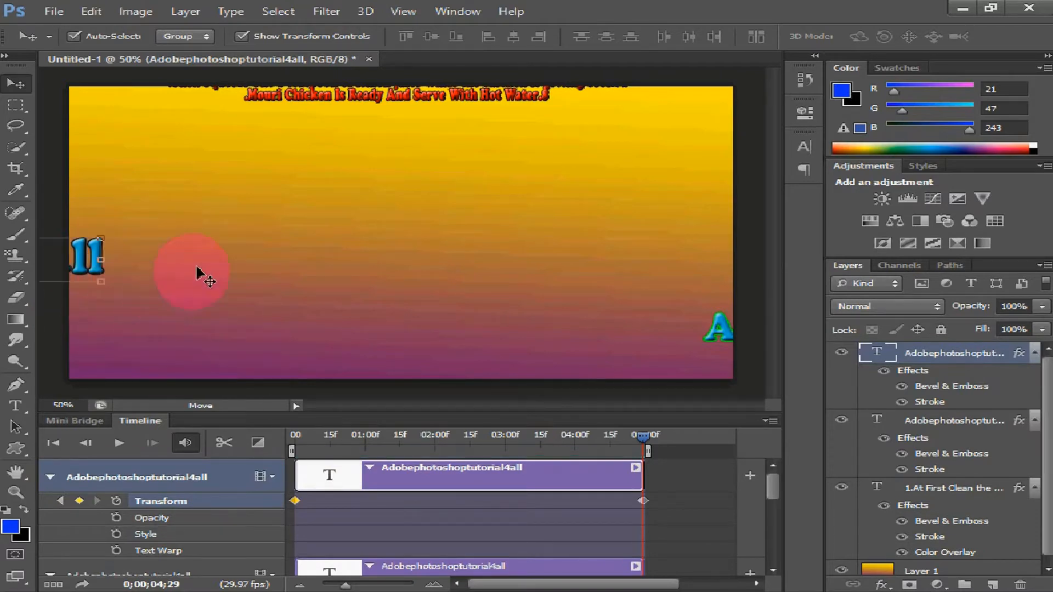
{"action": "left_click", "coordinate": [116, 442]}
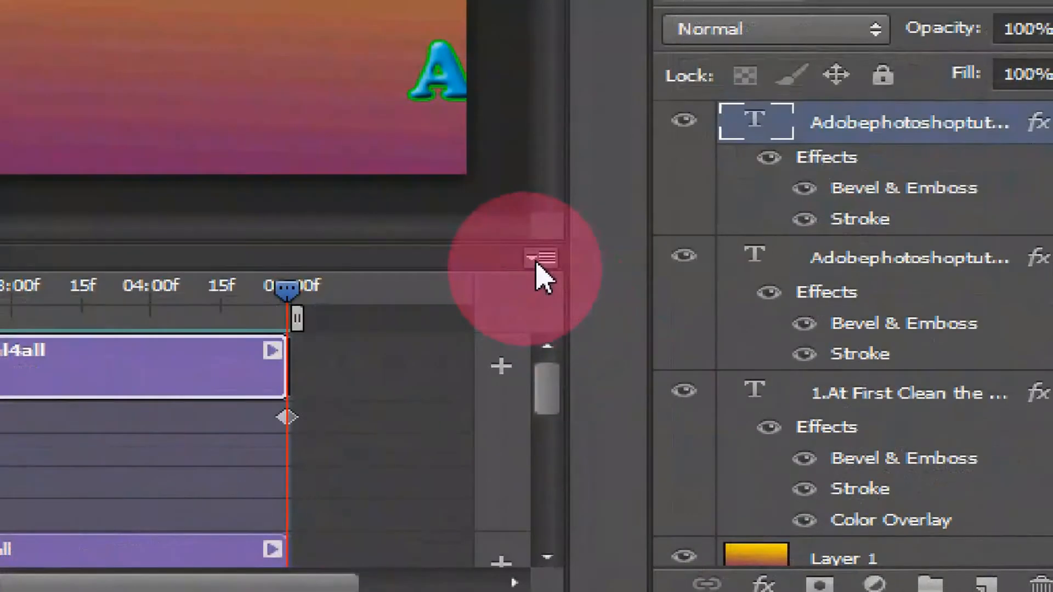
Open the Render Video settings, name the output "rolling text.mp4" and choose the Desktop as the render folder.
{"action": "left_click", "coordinate": [538, 262]}
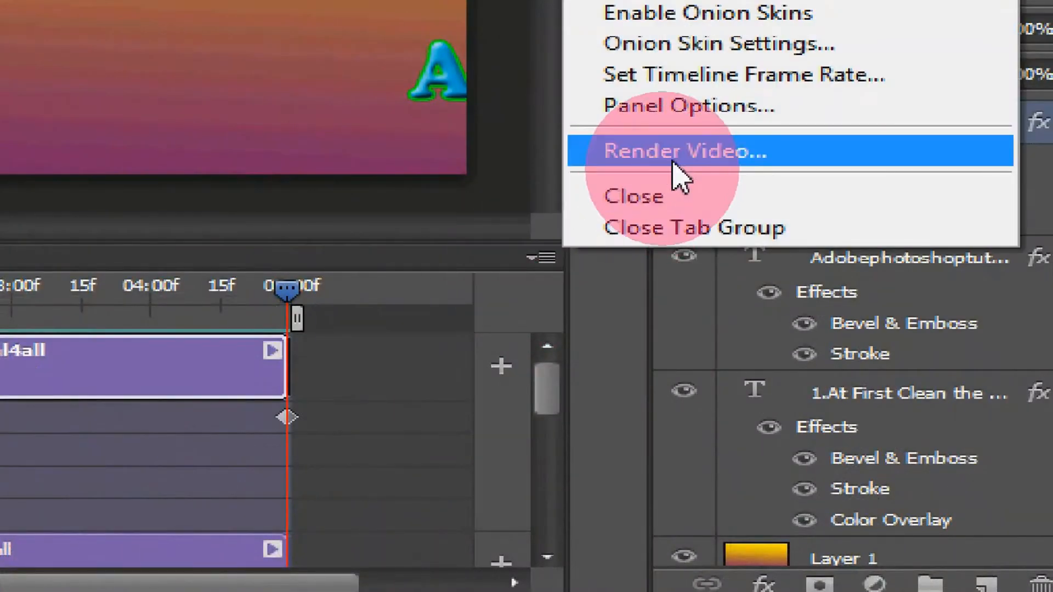
{"action": "left_click", "coordinate": [710, 166]}
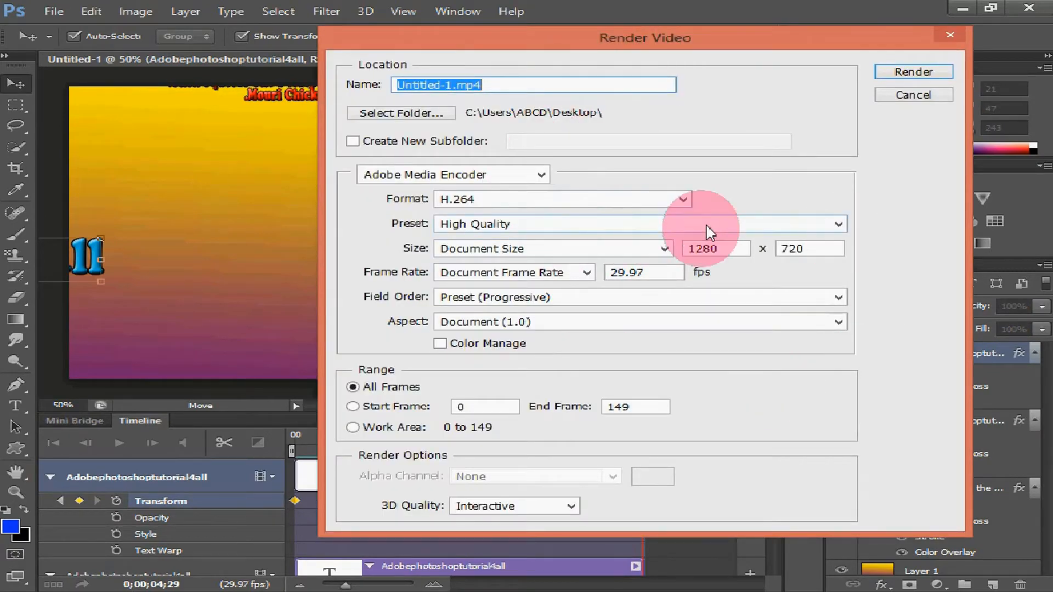
{"action": "left_click", "coordinate": [453, 84]}
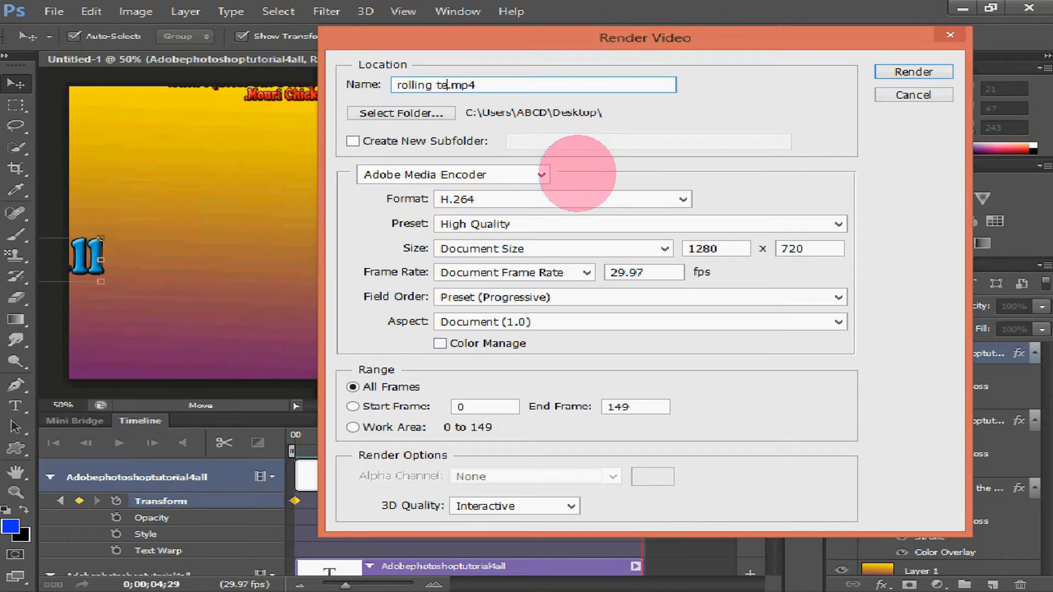
{"action": "left_click", "coordinate": [408, 113]}
{"action": "left_click", "coordinate": [528, 284]}
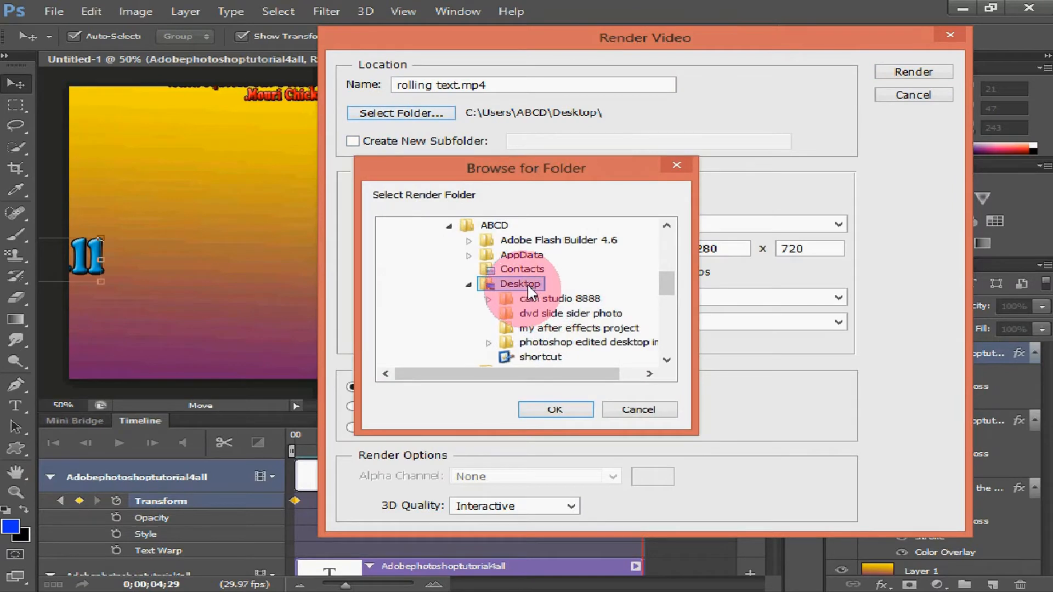
{"action": "left_click", "coordinate": [555, 410]}
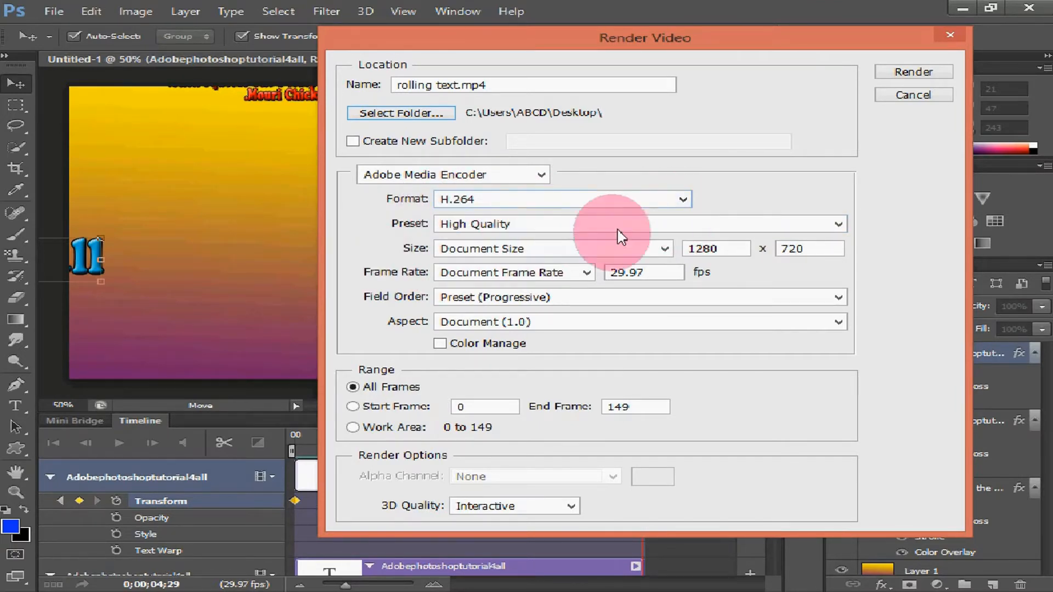
Switch the render format to QuickTime and look through the alpha channel options, leaving the alpha channel at None.
{"action": "left_click", "coordinate": [681, 201]}
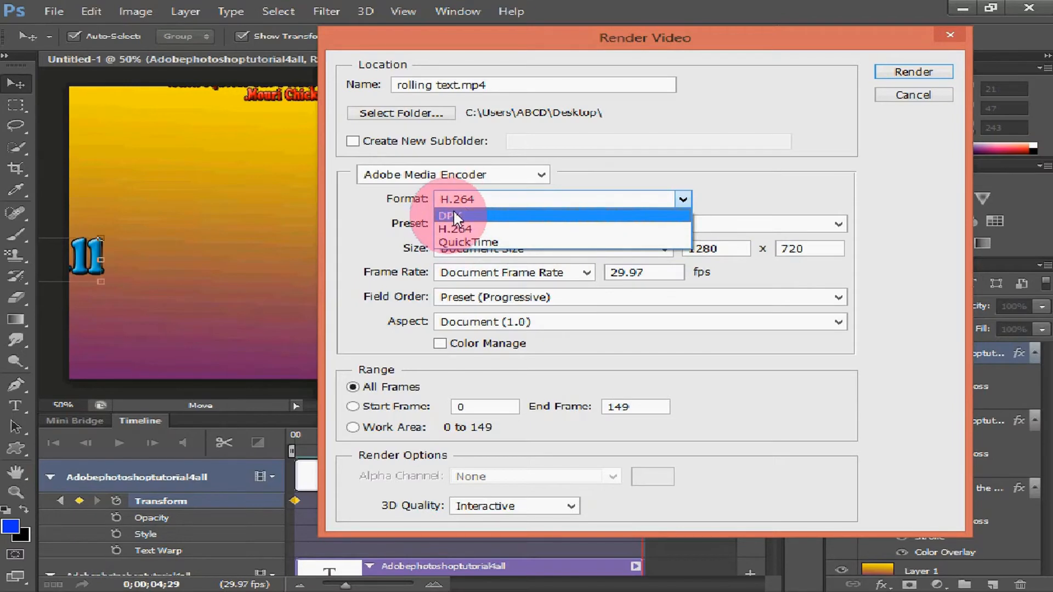
{"action": "left_click", "coordinate": [482, 241]}
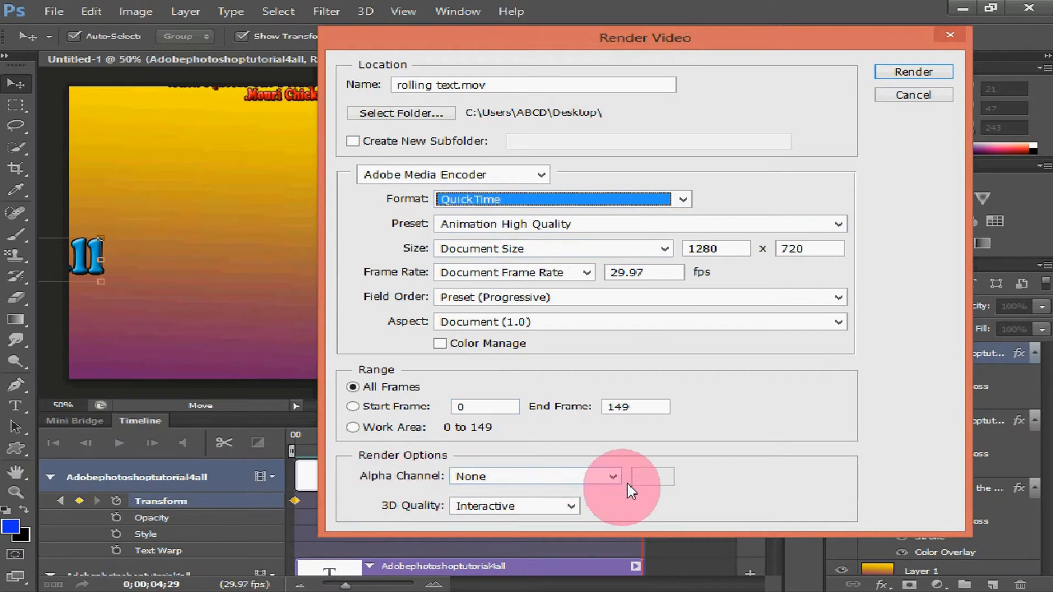
{"action": "left_click", "coordinate": [613, 477]}
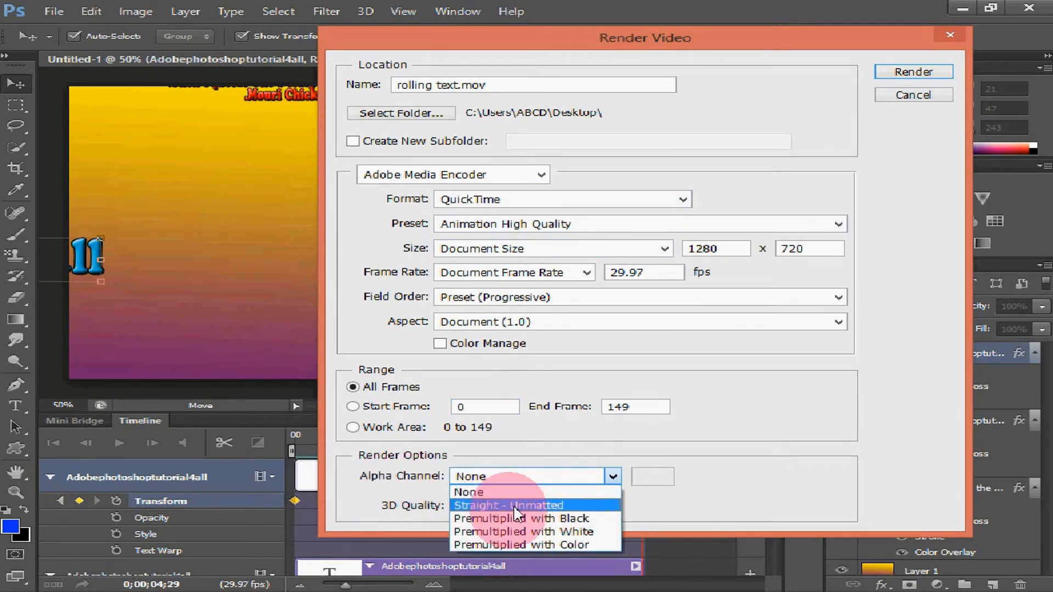
{"action": "left_click", "coordinate": [712, 486]}
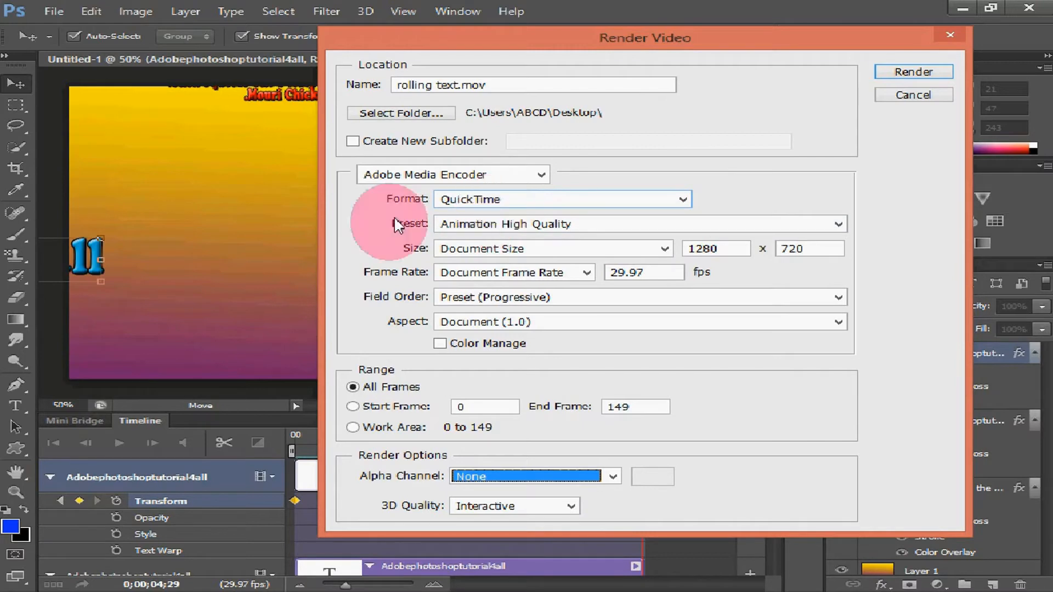
Set the render format to H.264 and render all frames of the animation to the video file.
{"action": "left_click", "coordinate": [683, 199]}
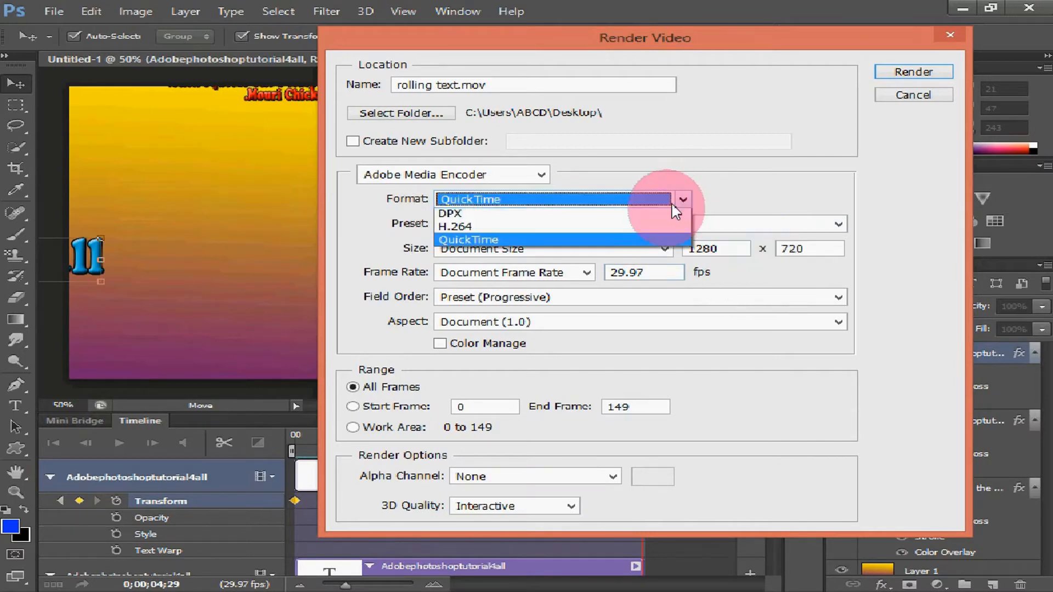
{"action": "left_click", "coordinate": [475, 228]}
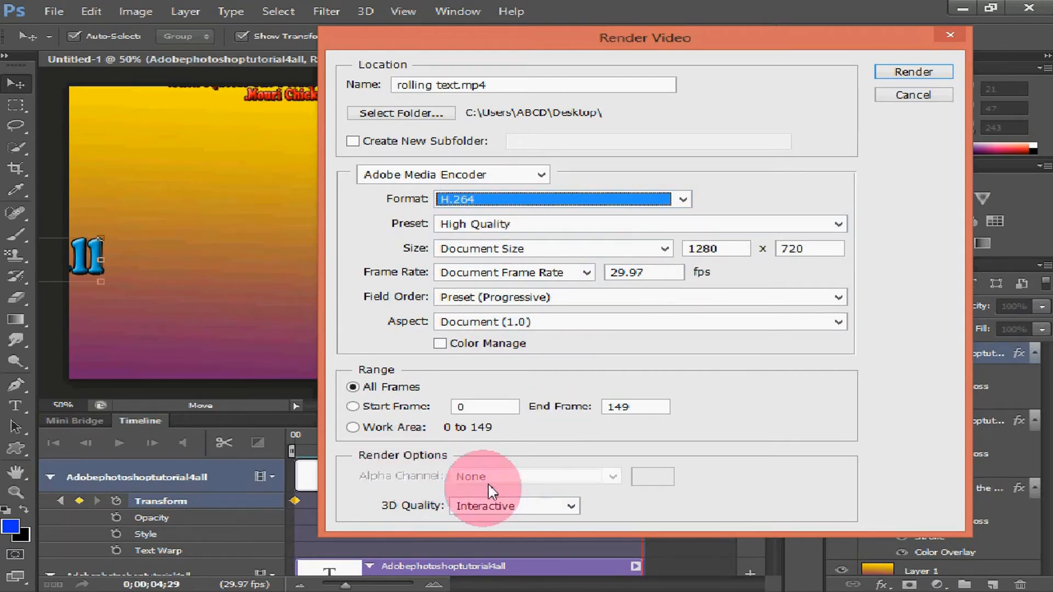
{"action": "left_click", "coordinate": [914, 74]}
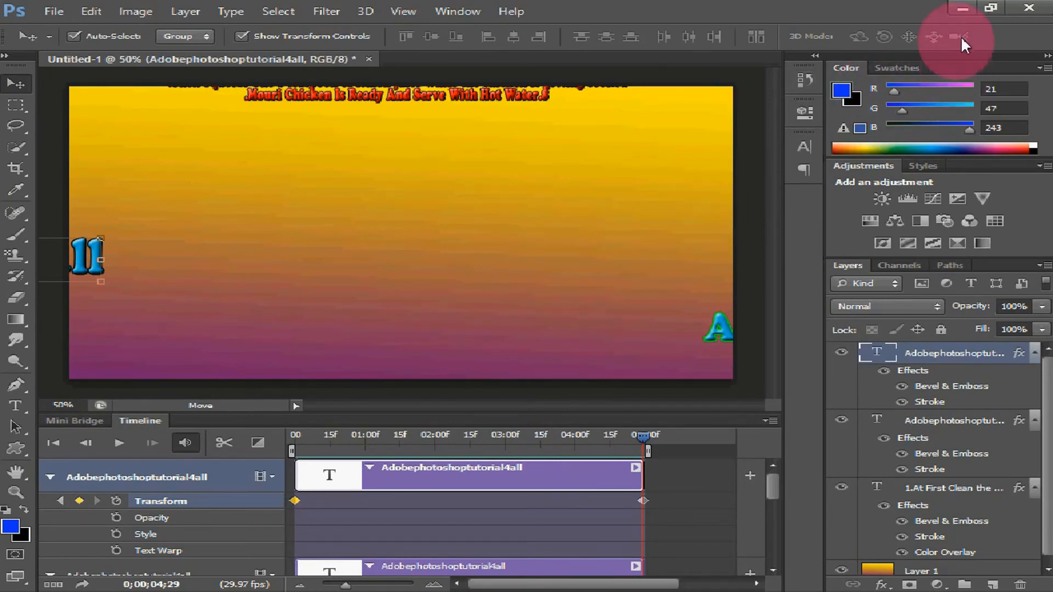
Minimize Photoshop and open the rendered "rolling text" video from the desktop in VLC media player to watch it.
{"action": "left_click", "coordinate": [964, 10]}
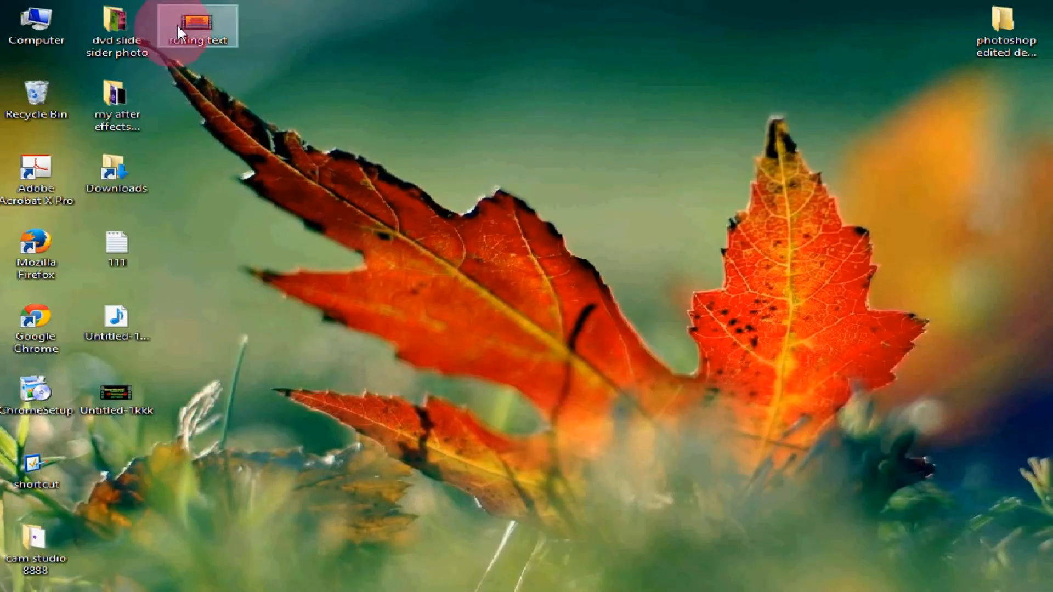
{"action": "right_click", "coordinate": [190, 18]}
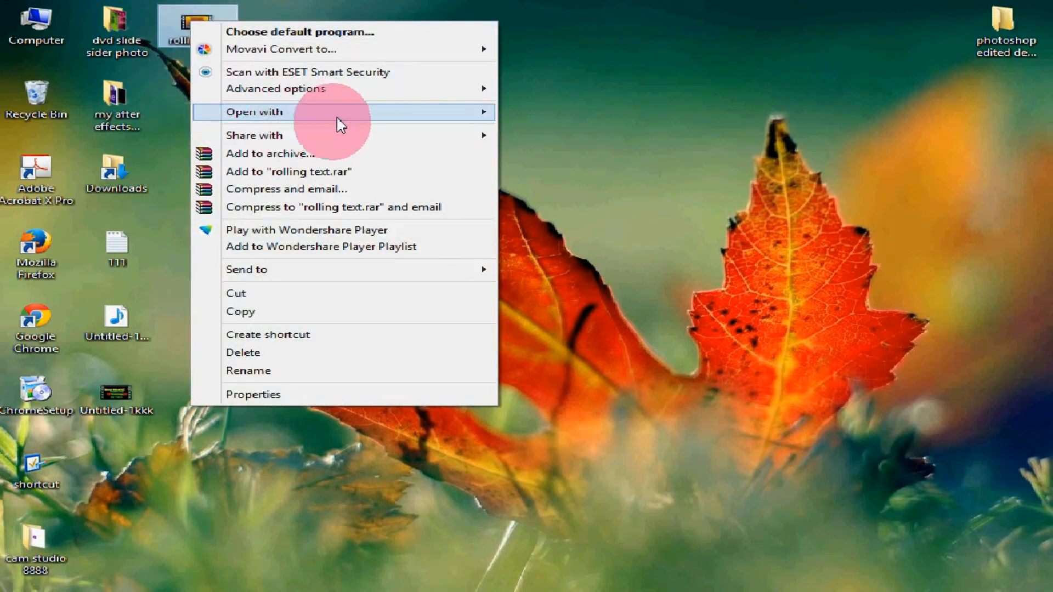
{"action": "mouse_move", "coordinate": [338, 118]}
{"action": "left_click", "coordinate": [561, 198]}
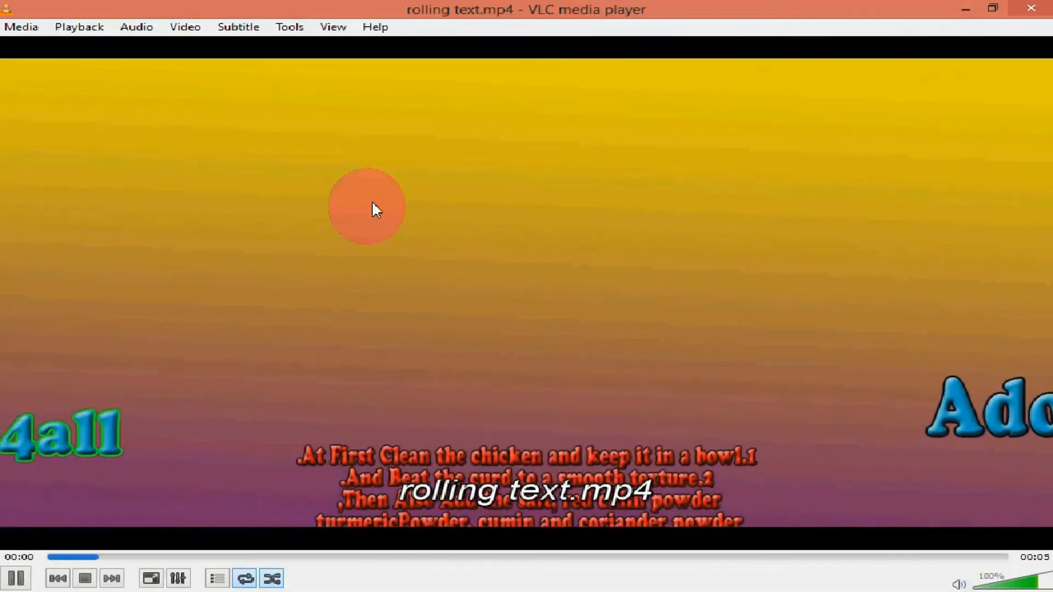